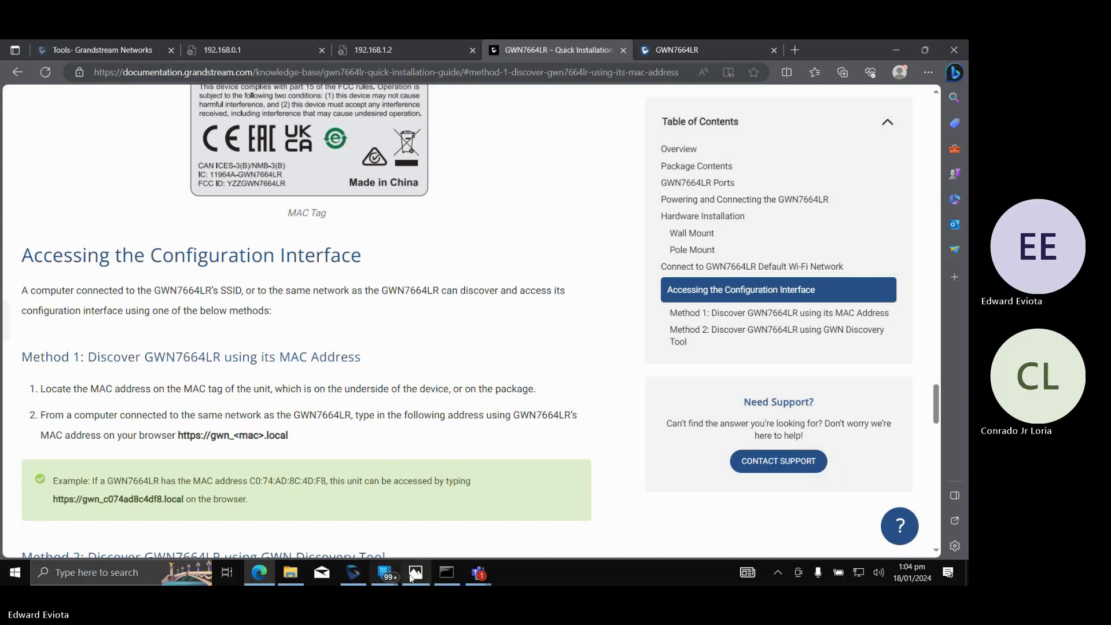
pyautogui.click(361, 573)
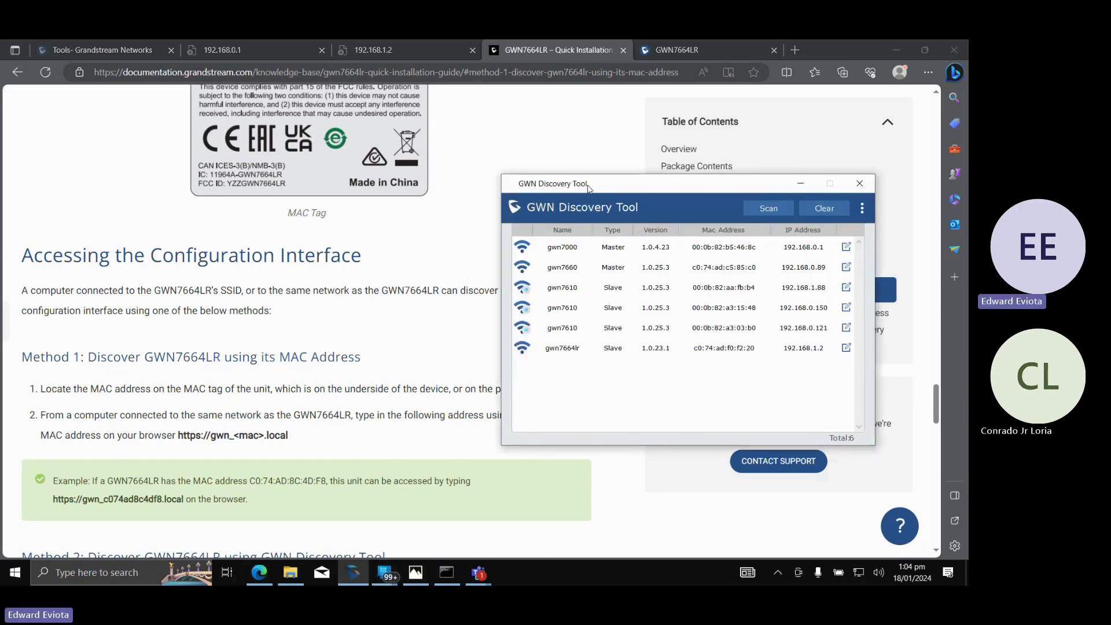
pyautogui.moveTo(582, 181); pyautogui.dragTo(515, 176)
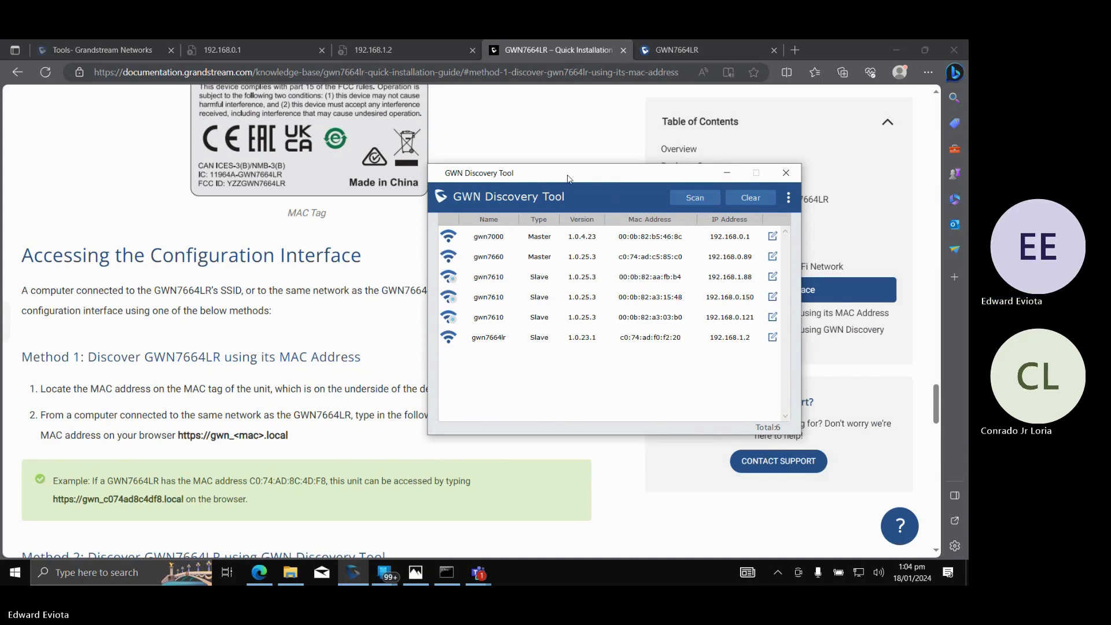
pyautogui.moveTo(568, 179); pyautogui.dragTo(583, 240)
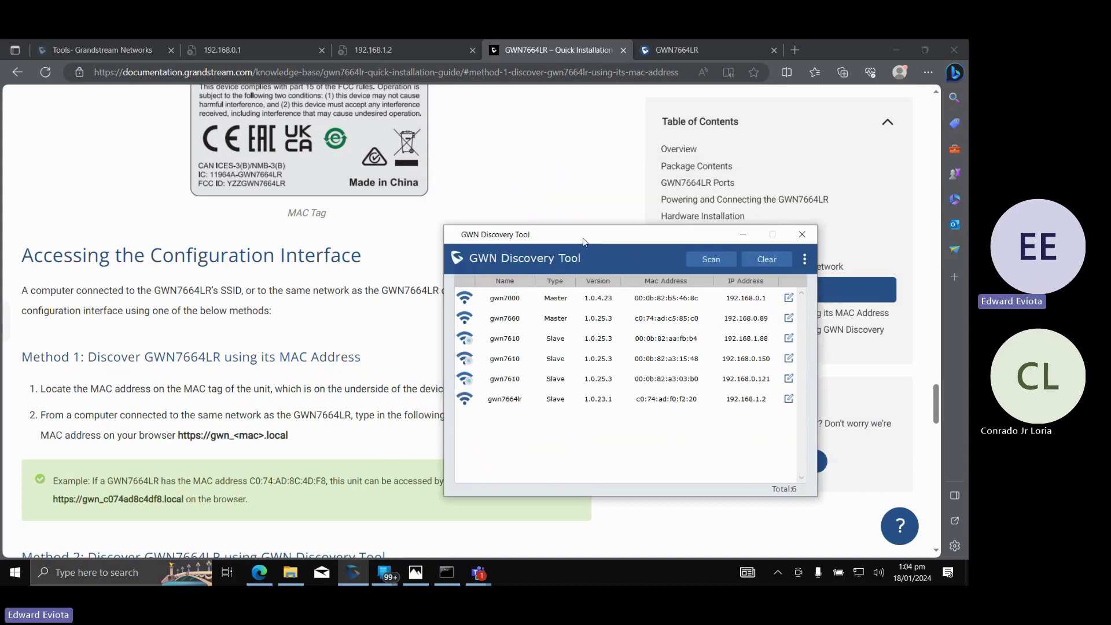
pyautogui.click(578, 182)
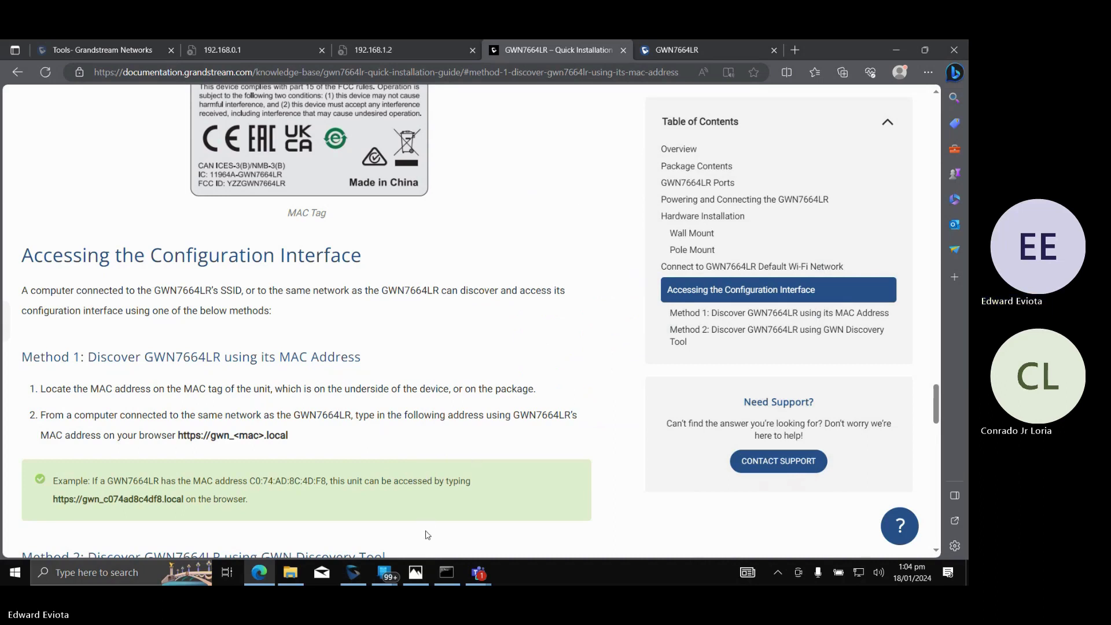
# View the access point's label photo in Photos, then close it.
pyautogui.click(416, 573)
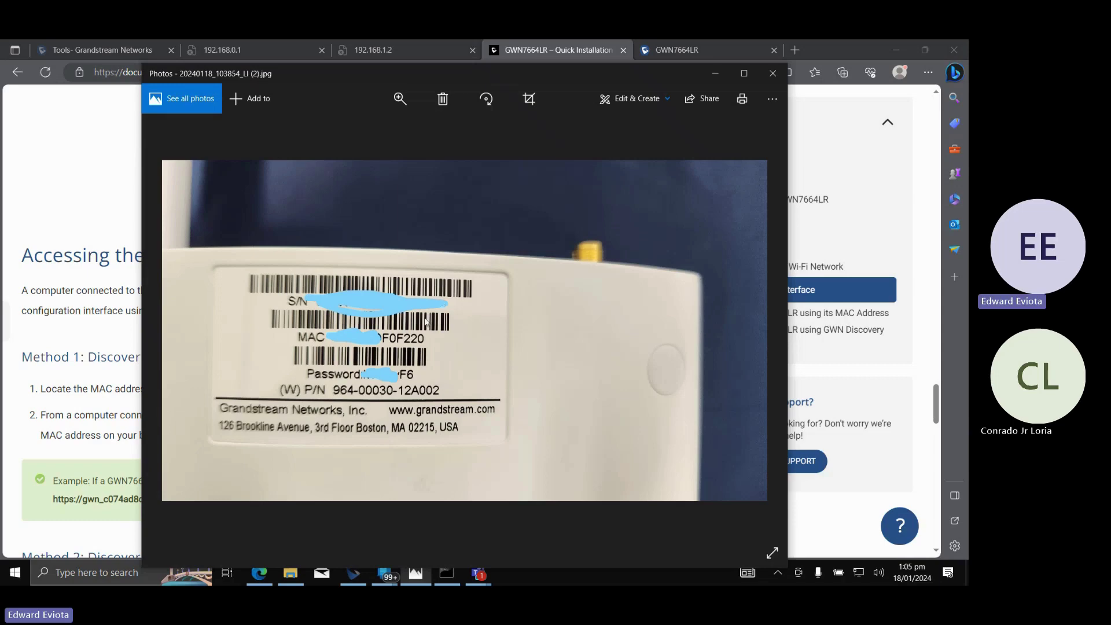
pyautogui.click(102, 210)
# In a new Edge tab, go to gwn_c074adf0f220.local to reach the GWN7664LR login page.
pyautogui.click(795, 50)
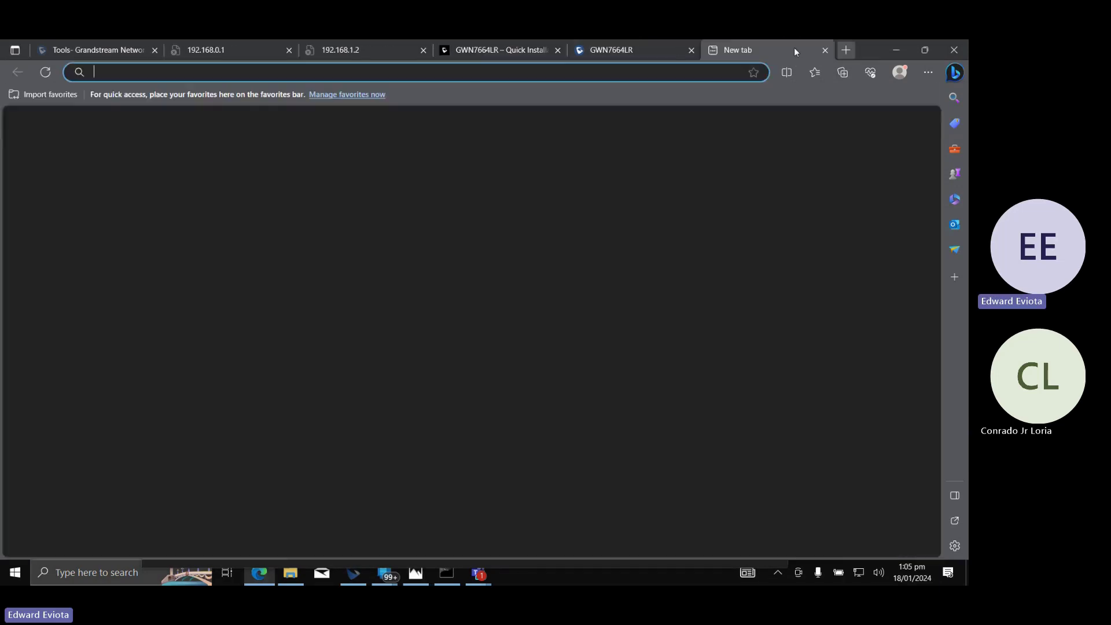
pyautogui.write('gwn')
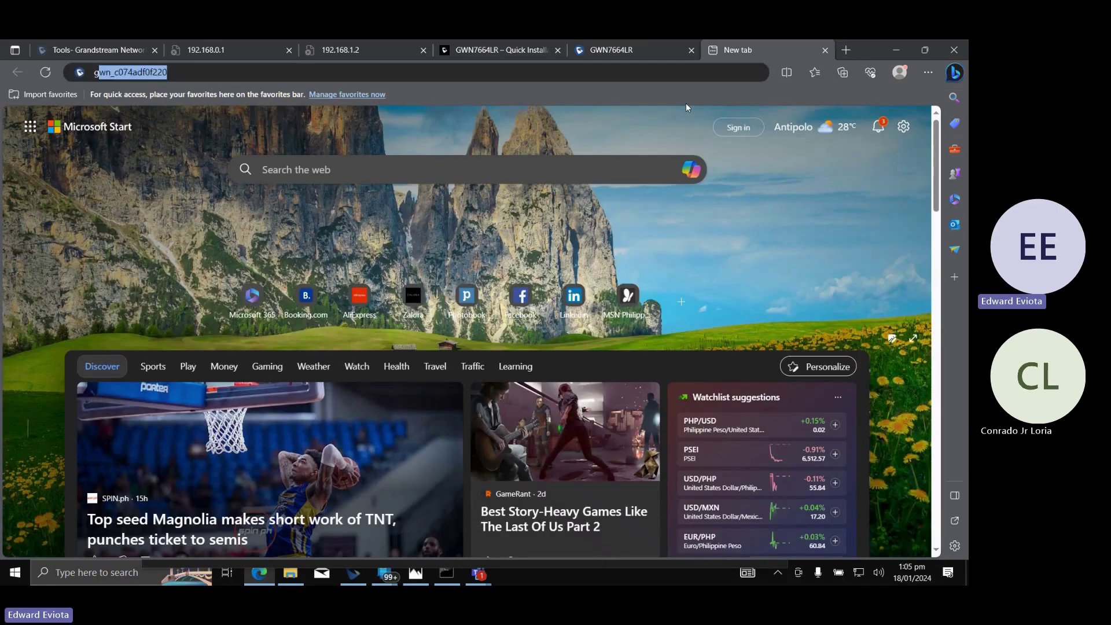
pyautogui.write('_')
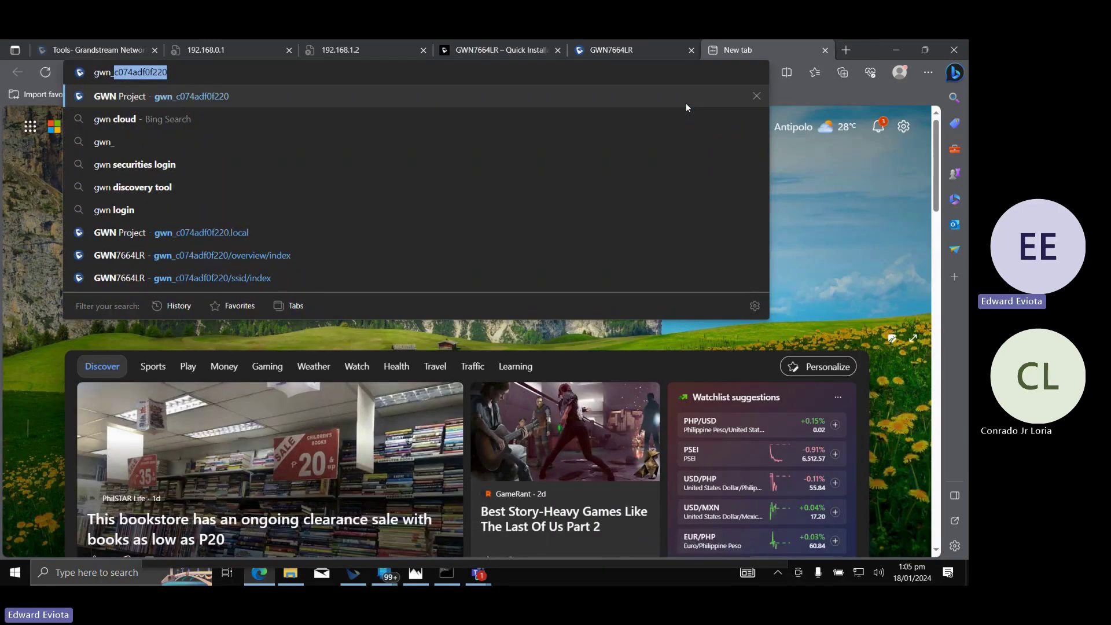
pyautogui.press('Right')
pyautogui.write('.lo')
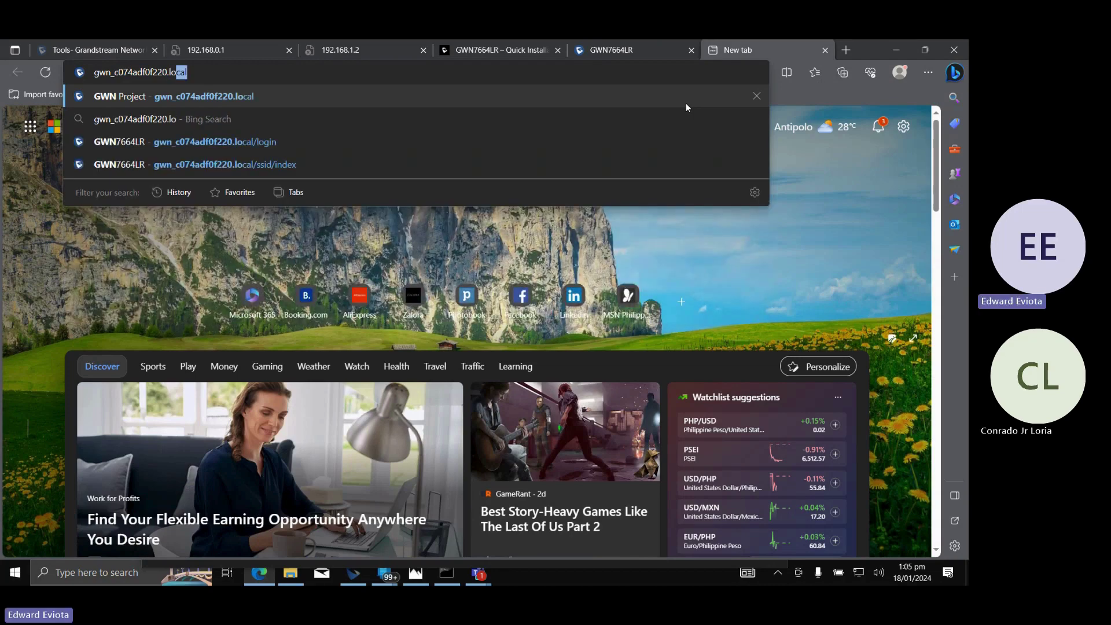
pyautogui.press('Right')
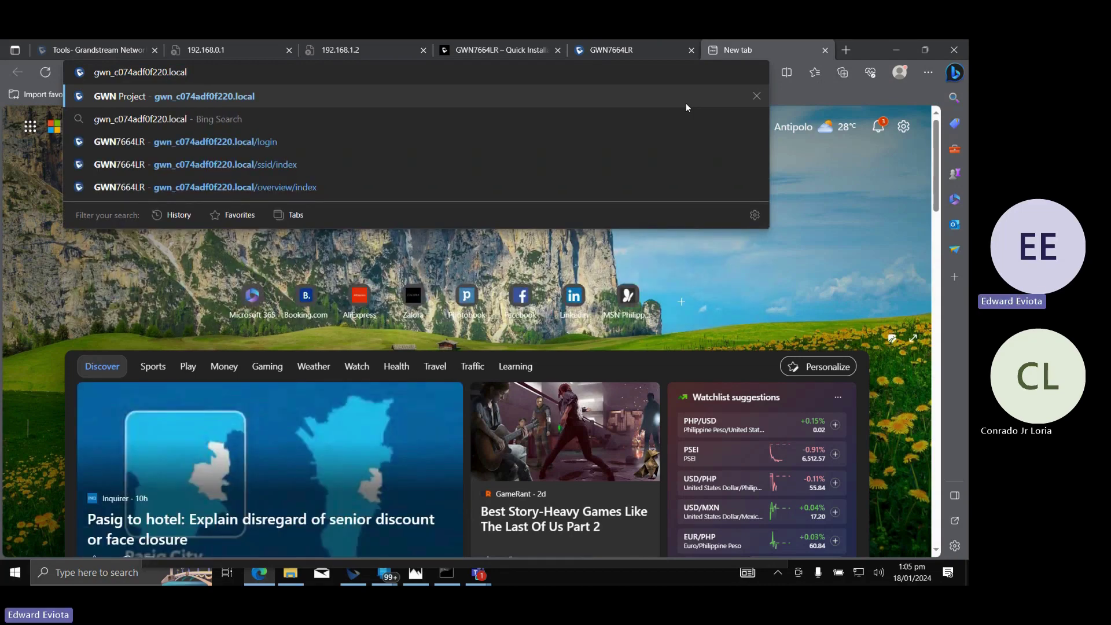
pyautogui.press('Return')
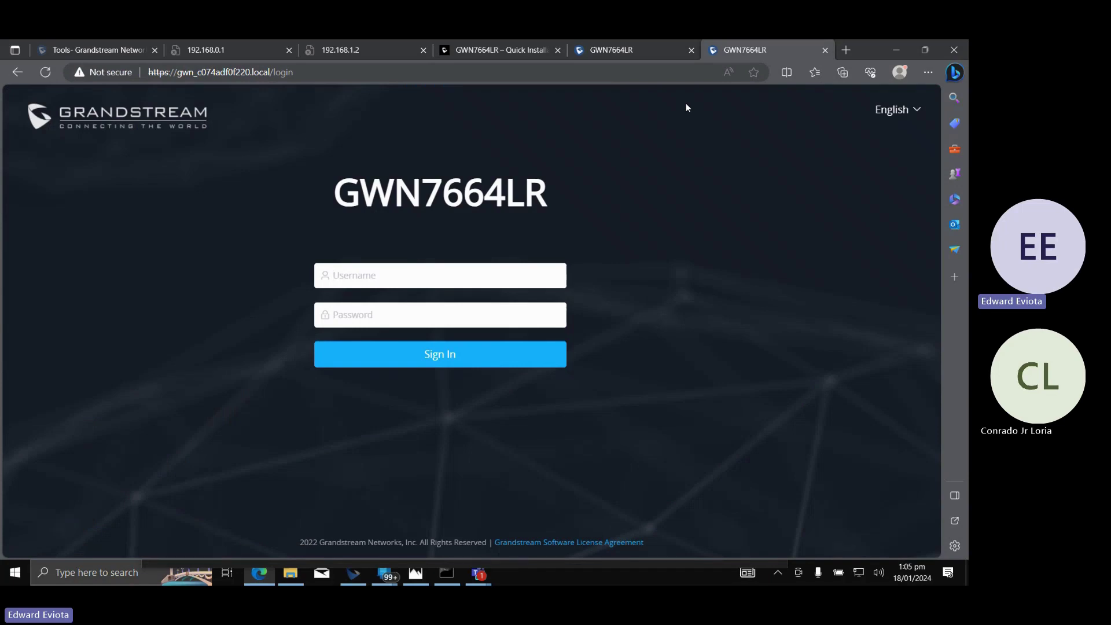
# Sign in with username 'admin' and the administrator password.
pyautogui.press('Tab')
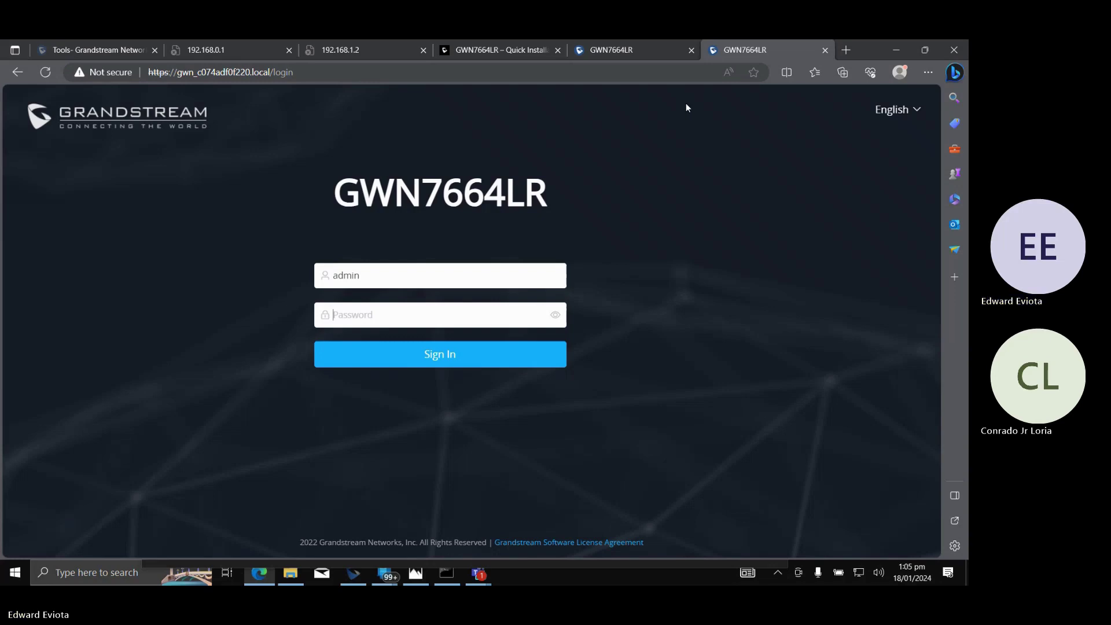
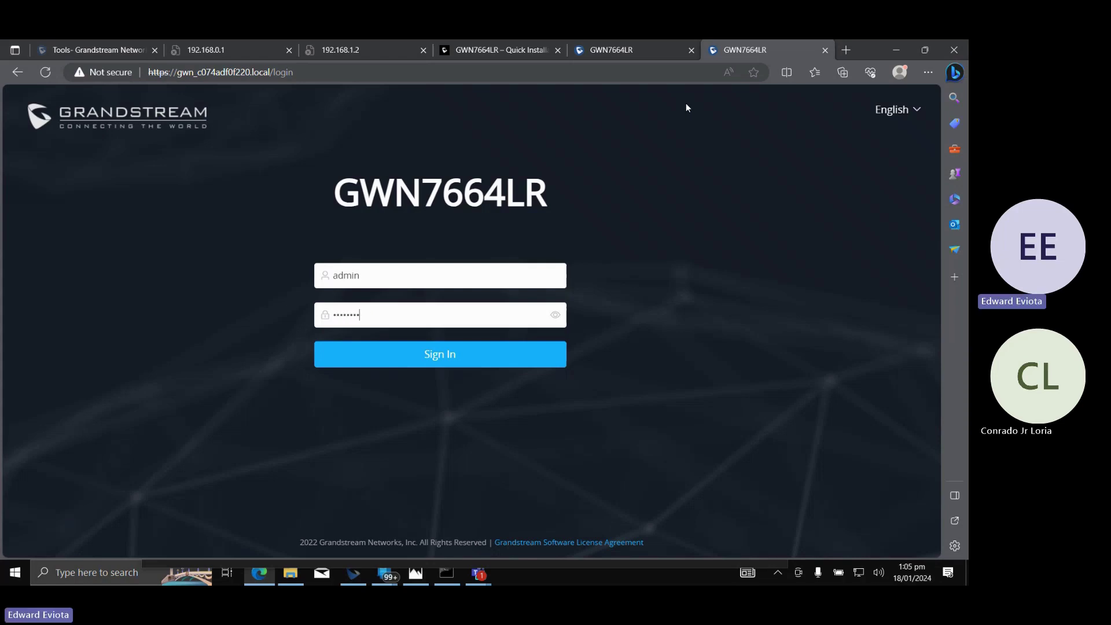
pyautogui.click(440, 355)
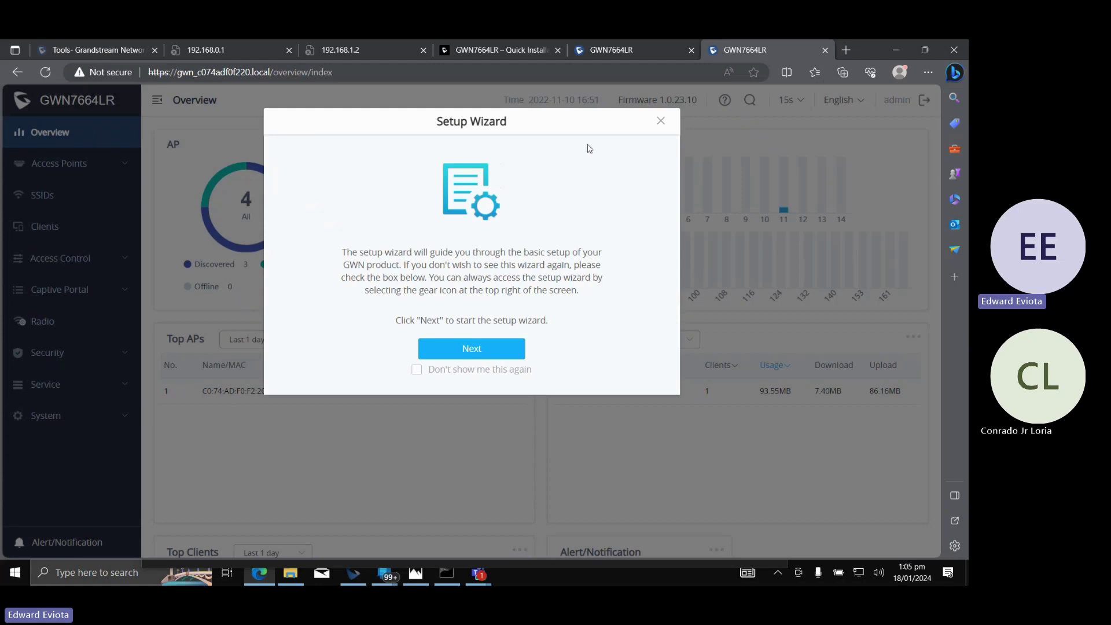
# Close the Setup Wizard and go to the SSIDs page showing GWNF0F220.
pyautogui.click(661, 122)
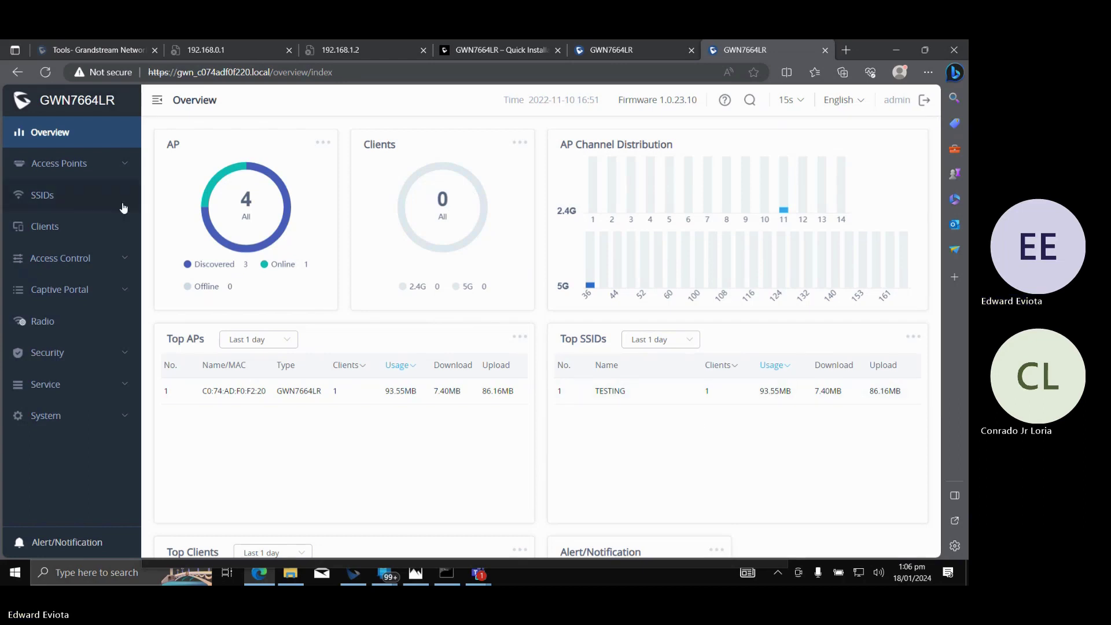
pyautogui.click(75, 197)
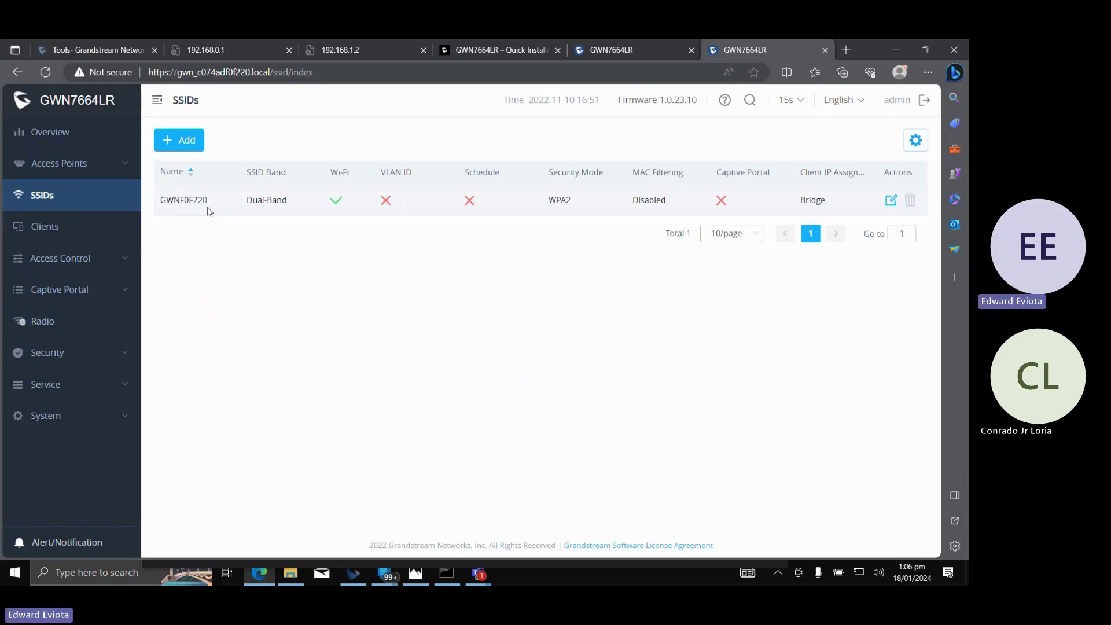
# Add SSID 'TEST', enable it, and enter its WPA pre-shared key.
pyautogui.click(183, 145)
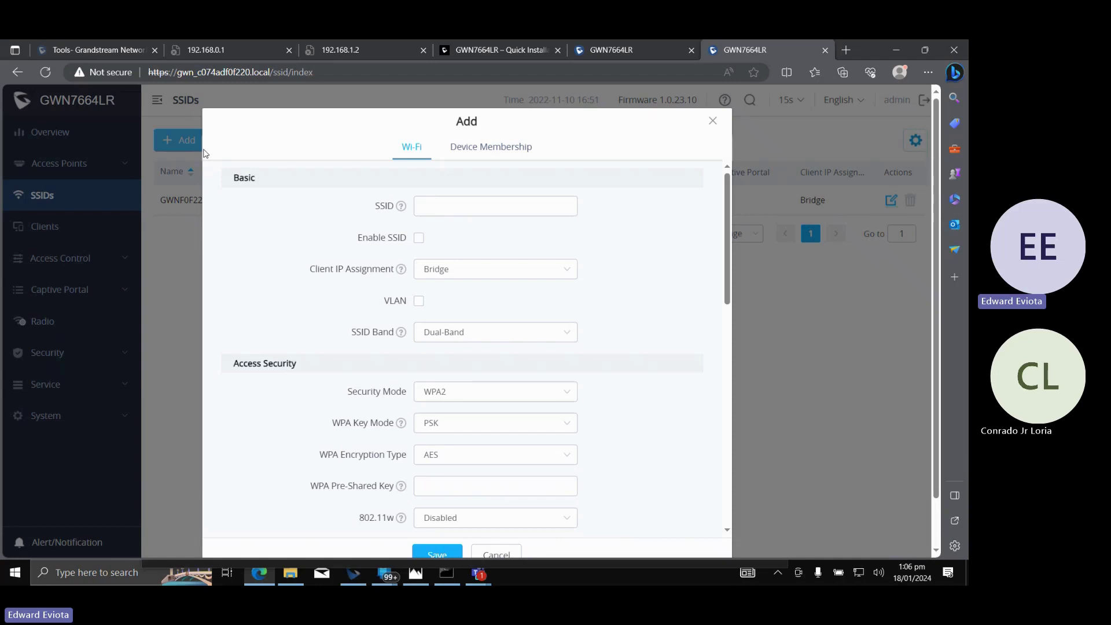
pyautogui.click(517, 208)
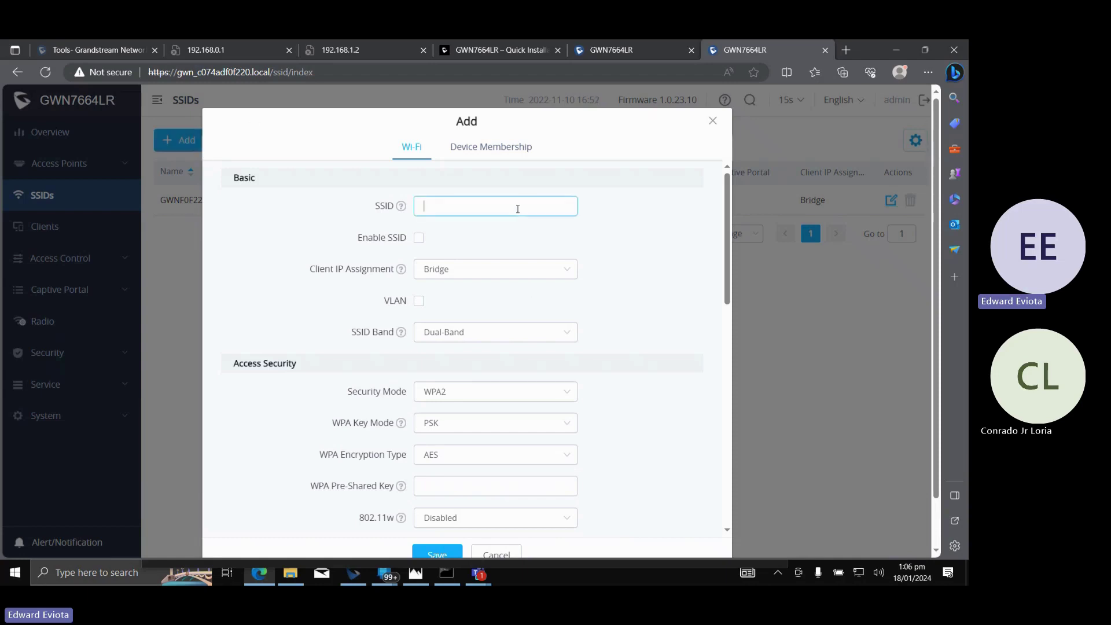
pyautogui.write('TEST')
pyautogui.click(421, 246)
pyautogui.click(422, 245)
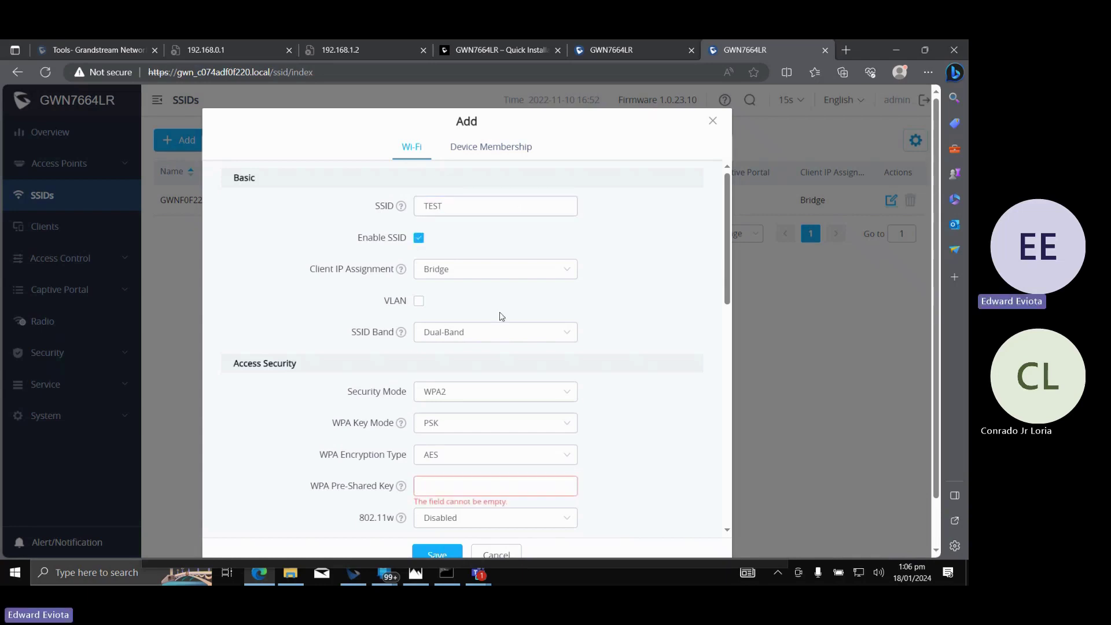
pyautogui.click(473, 489)
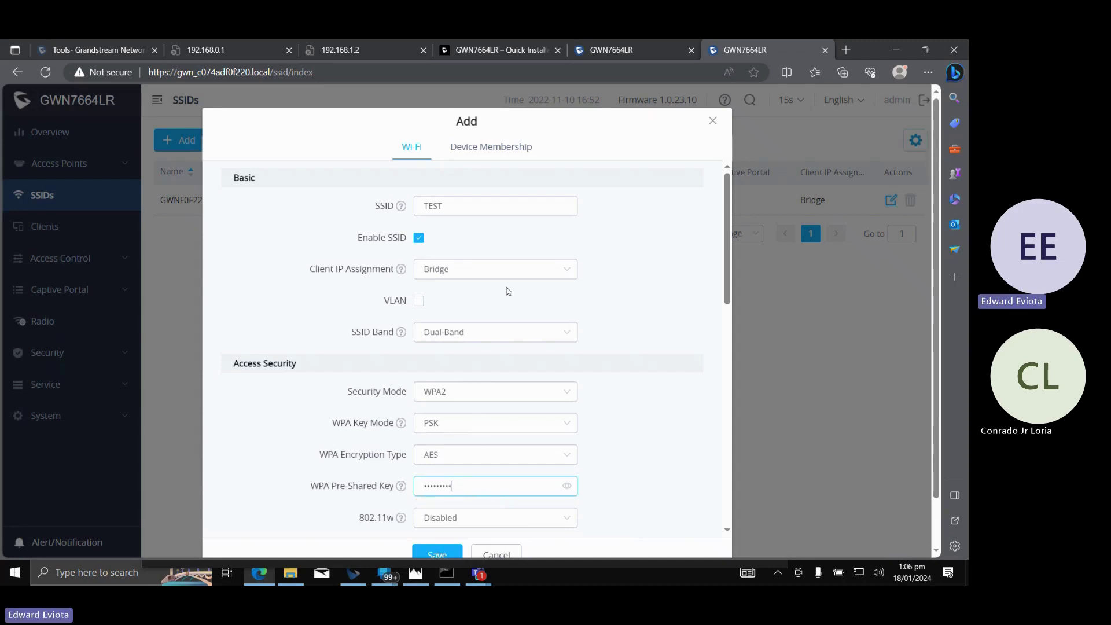
pyautogui.click(489, 148)
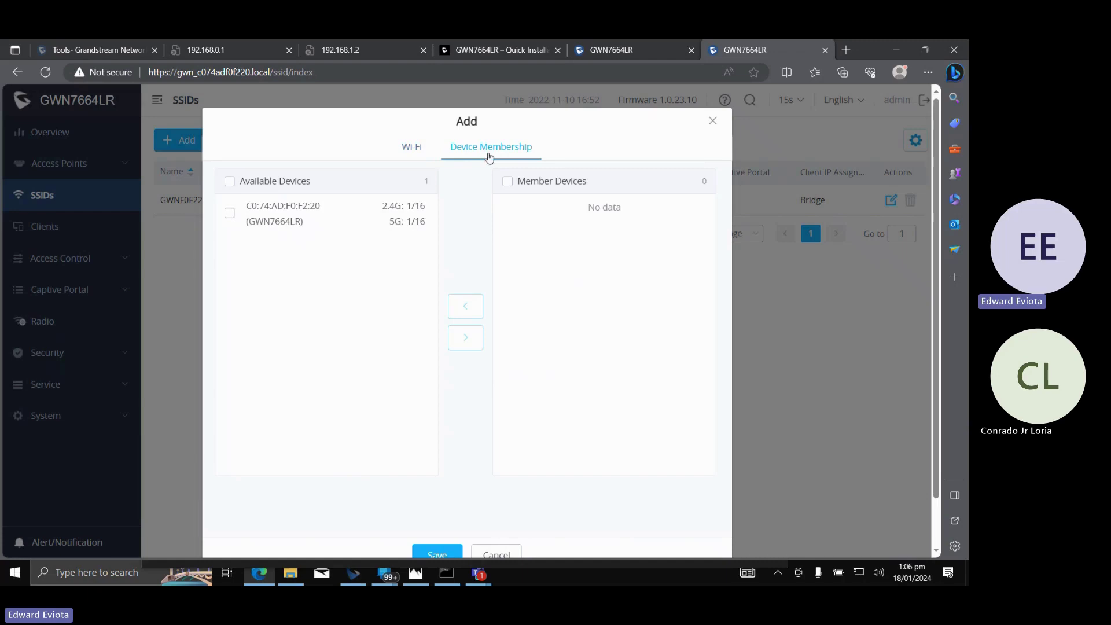
# Make the GWN7664LR a member device of TEST, save, and apply the 30 pending changes.
pyautogui.click(230, 216)
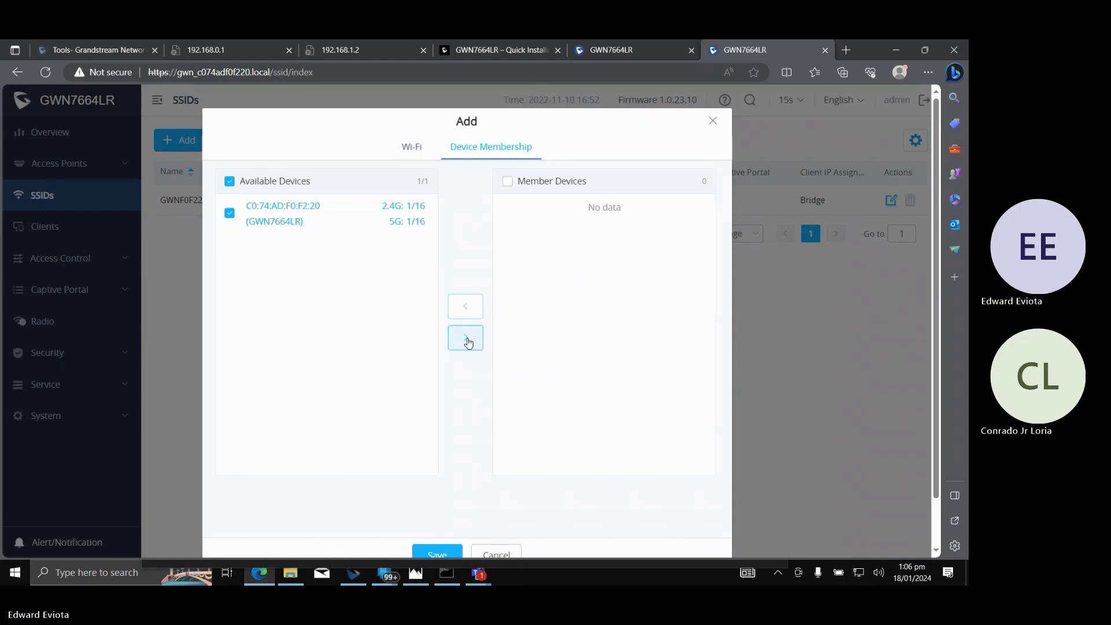
pyautogui.click(467, 340)
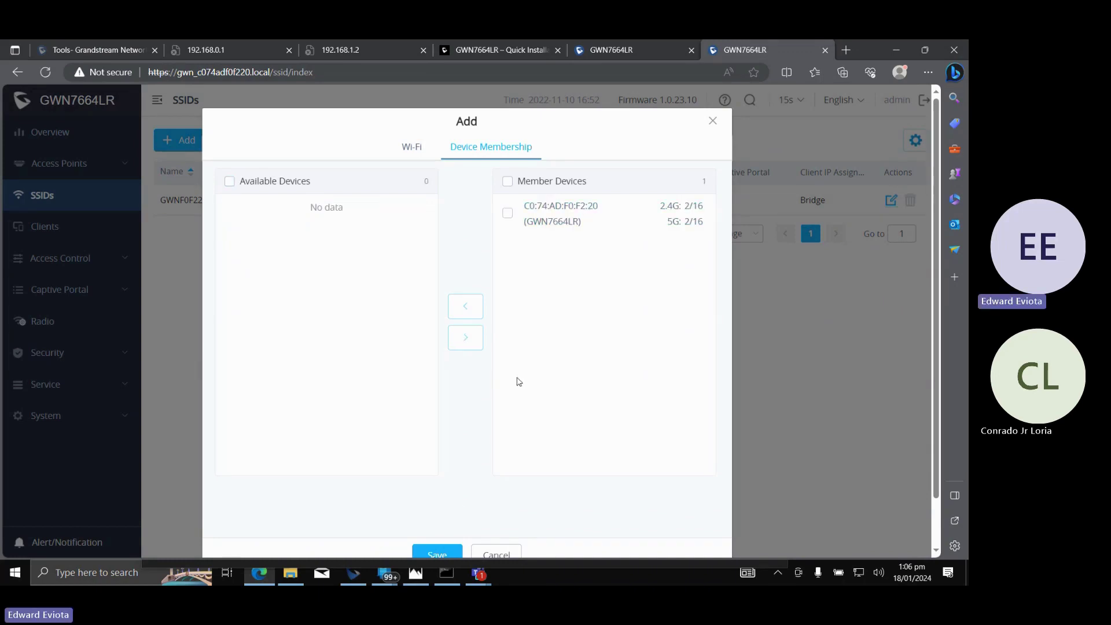
pyautogui.click(450, 554)
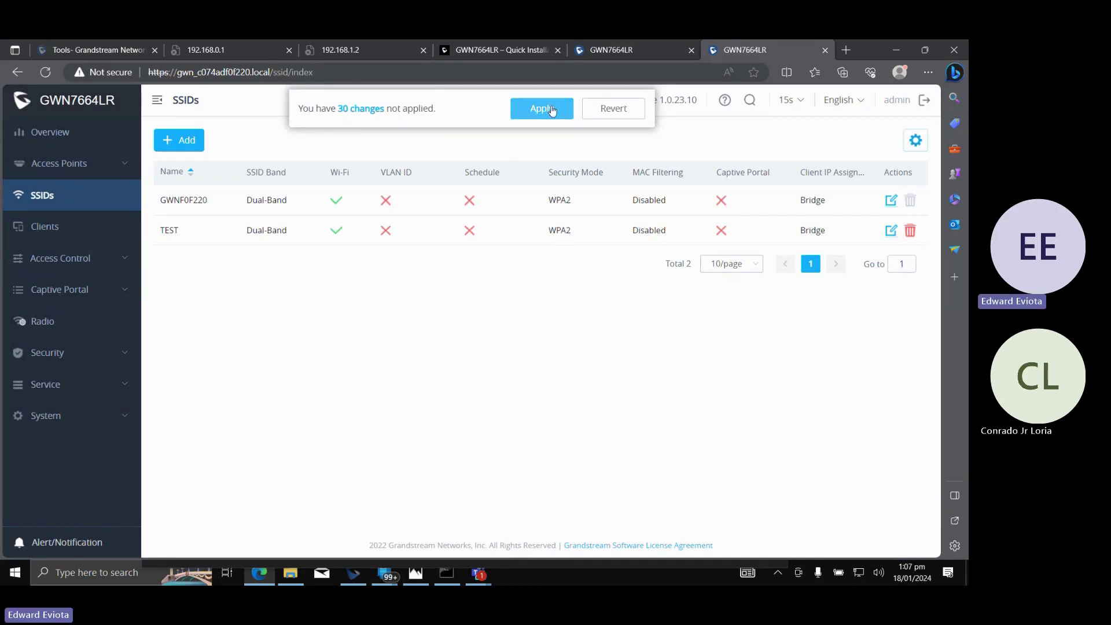
pyautogui.click(552, 112)
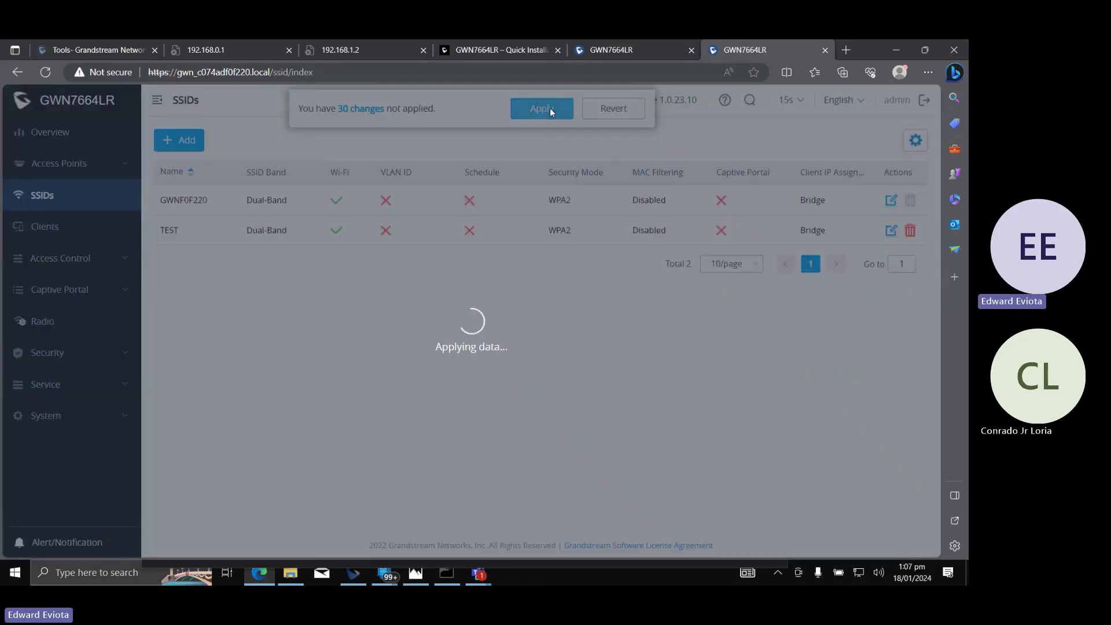
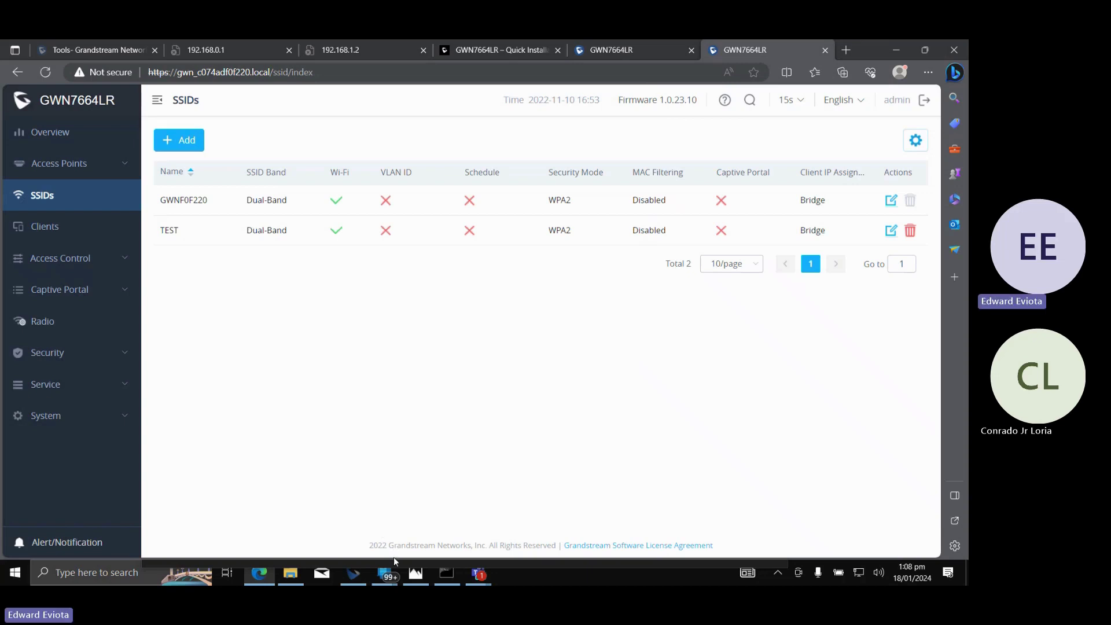
# Reopen Phone Link and reconnect the computer to the phone.
pyautogui.moveTo(386, 573)
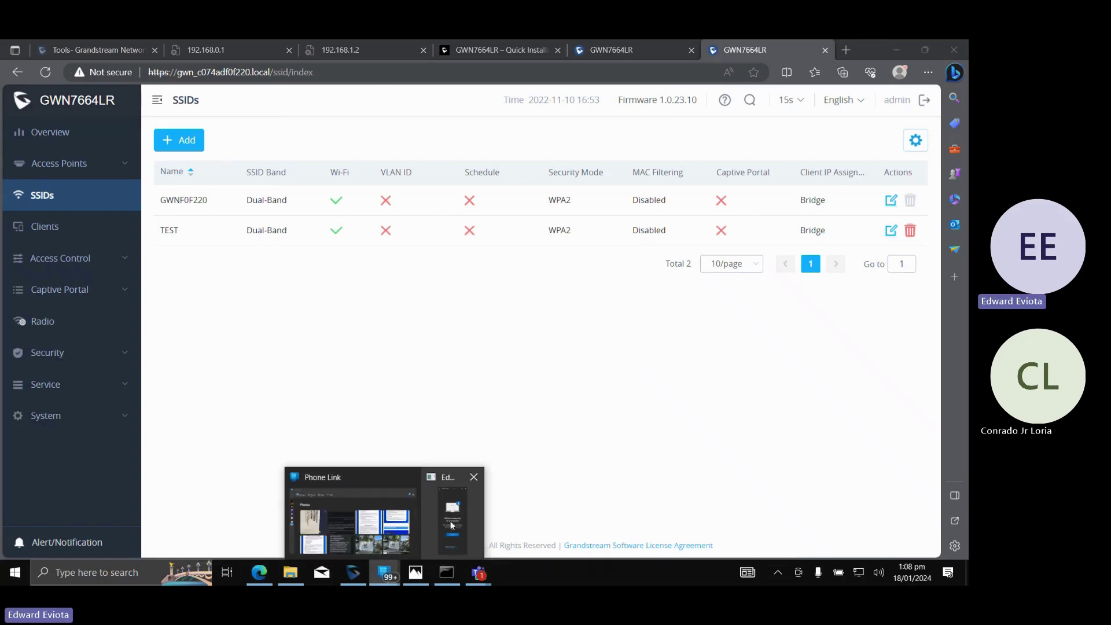
pyautogui.click(452, 524)
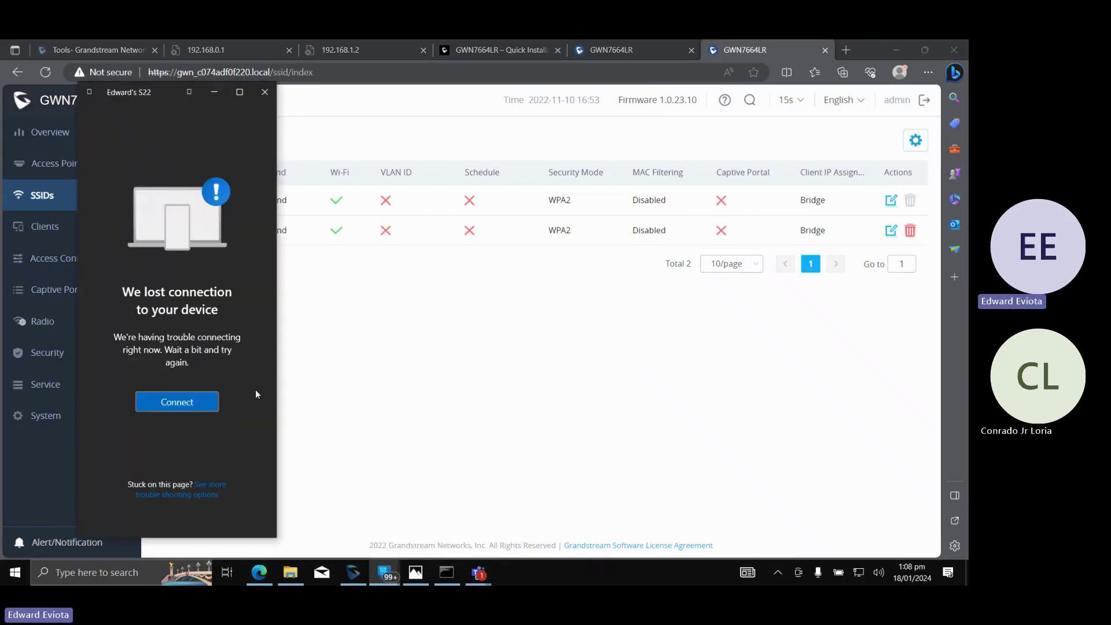
pyautogui.click(216, 399)
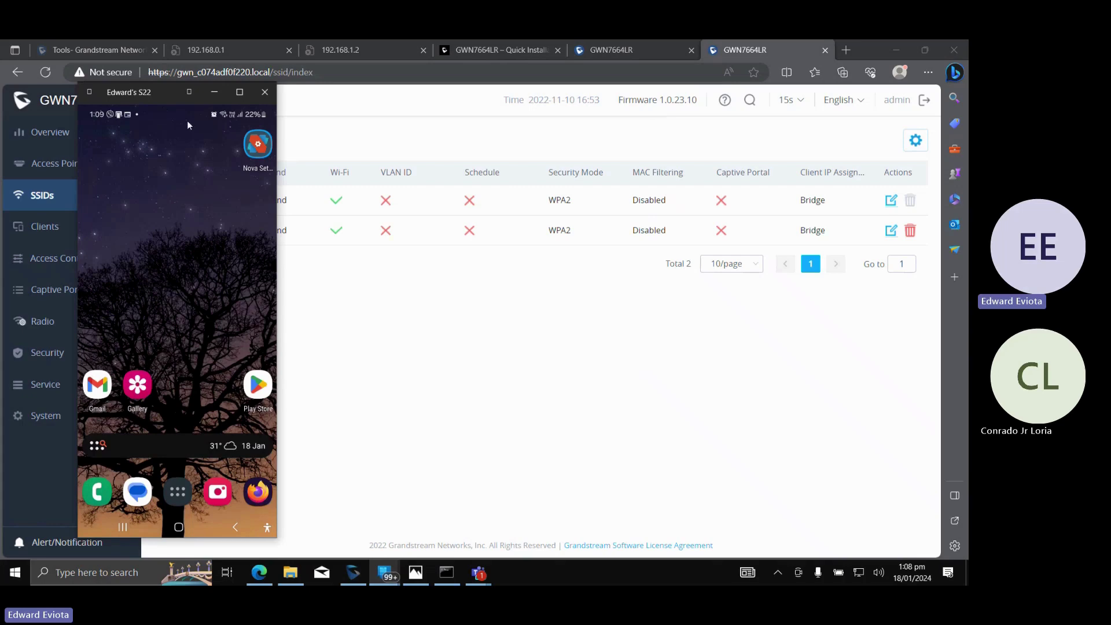
# Bring up the phone's full Wi-Fi settings listing TEST and GWNF0F220 as available networks.
pyautogui.moveTo(204, 227); pyautogui.dragTo(228, 347)
pyautogui.moveTo(228, 264); pyautogui.dragTo(228, 347)
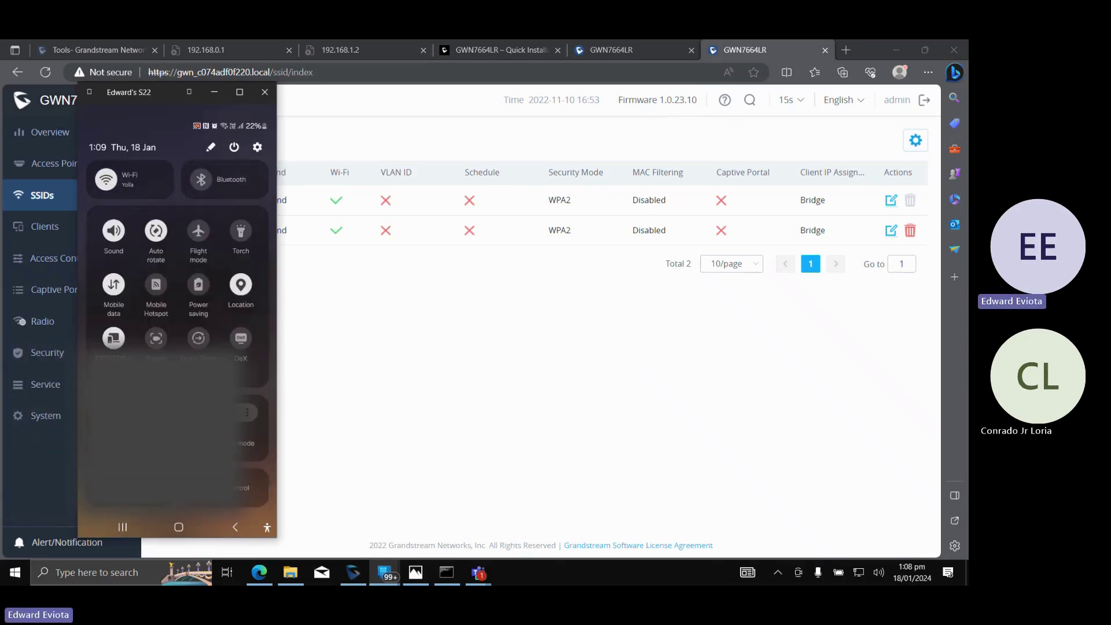
pyautogui.click(147, 182)
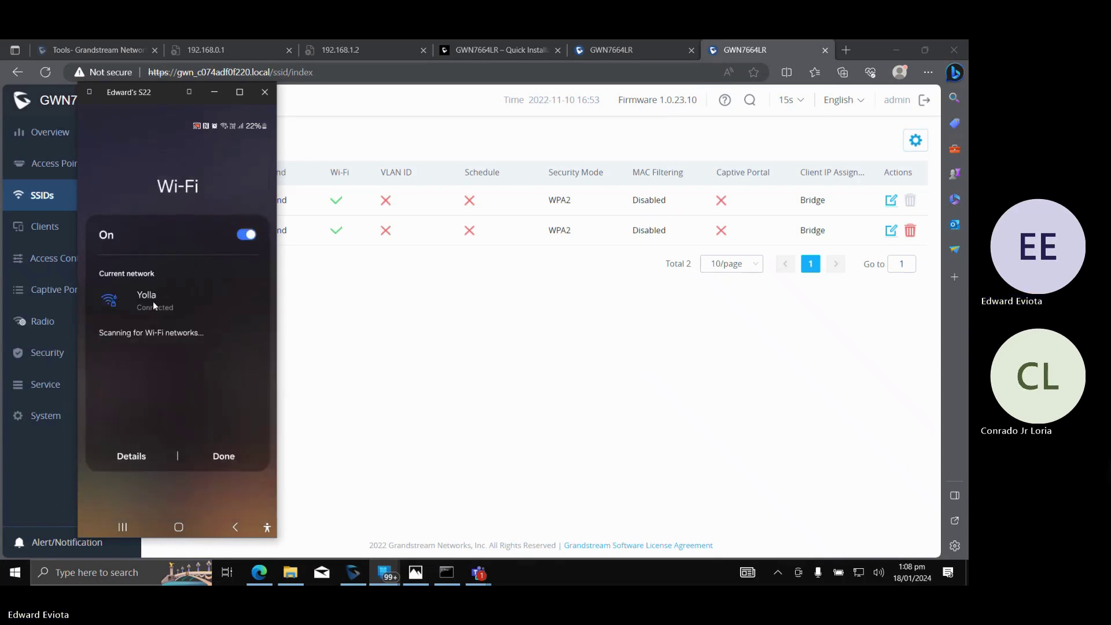
pyautogui.click(132, 456)
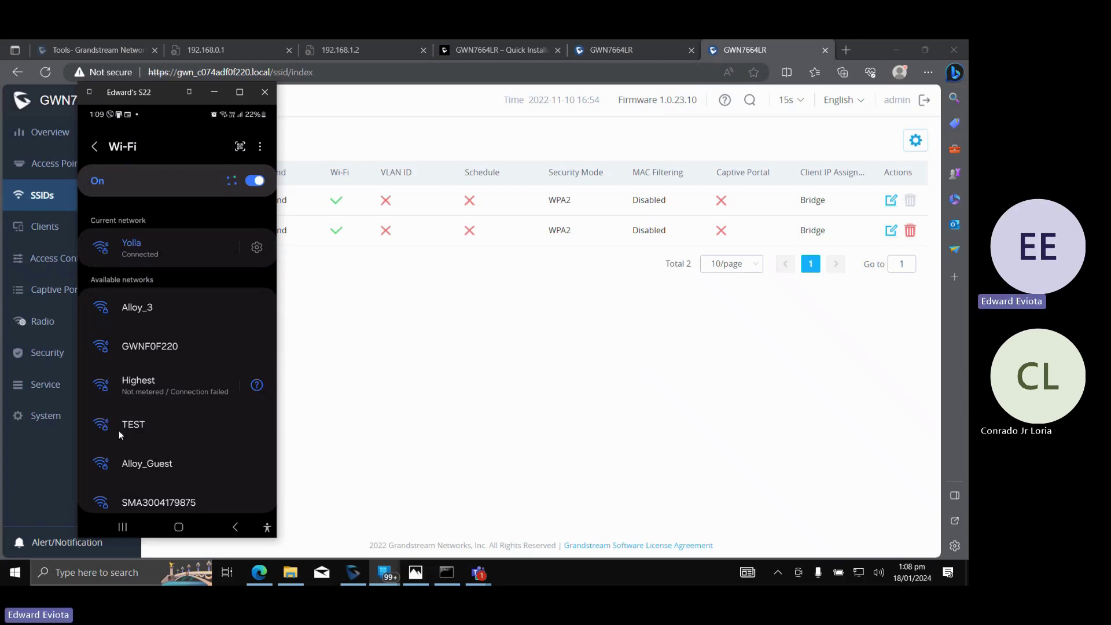
# Join the phone to TEST and view the GWN7664LR Clients page showing one online client.
pyautogui.click(150, 425)
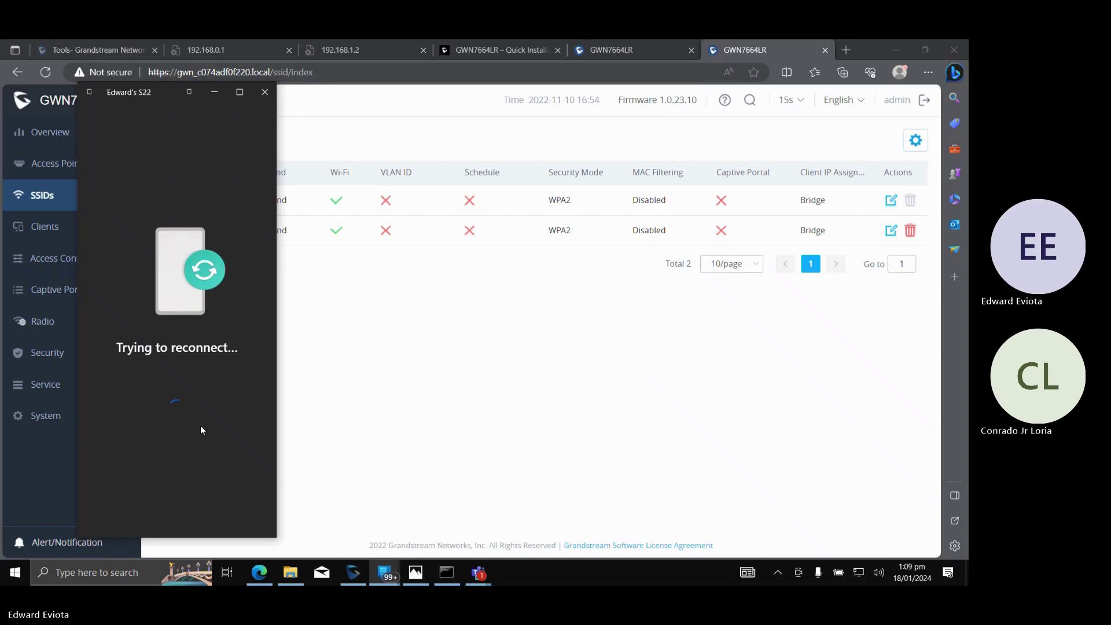
pyautogui.moveTo(140, 95); pyautogui.dragTo(467, 115)
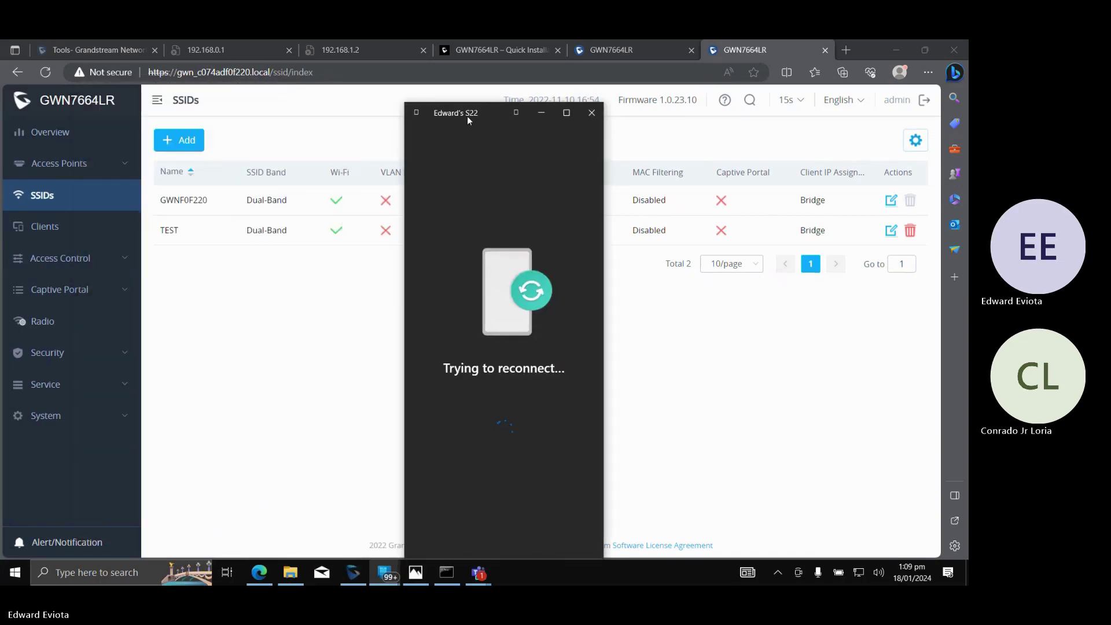
pyautogui.click(67, 229)
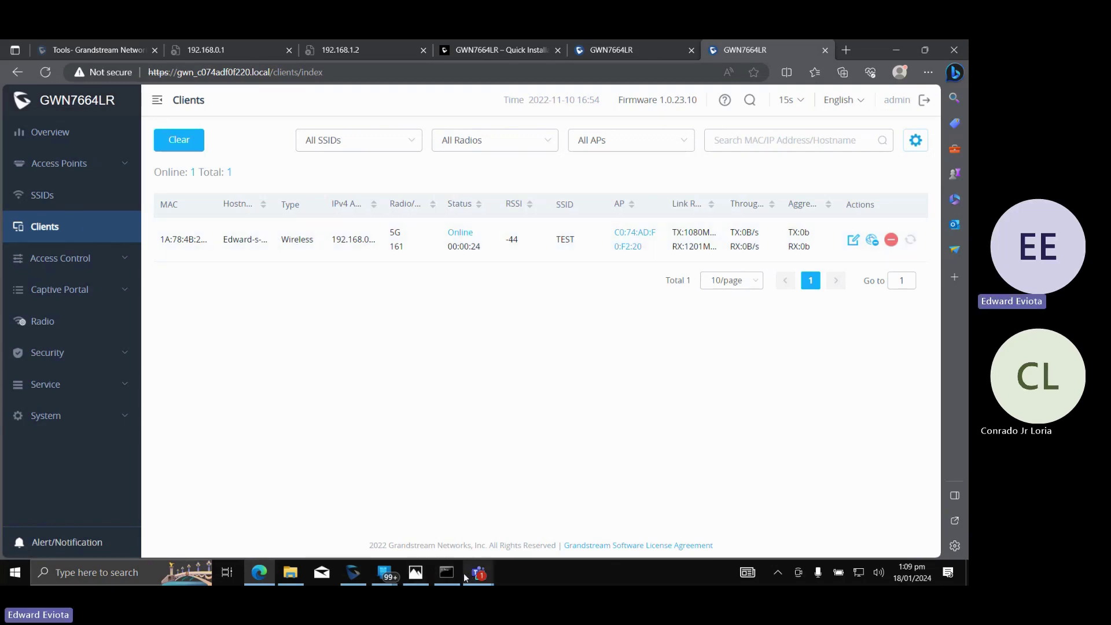
# Reopen Phone Link and return the mirrored phone to its home screen.
pyautogui.moveTo(397, 577)
pyautogui.click(441, 529)
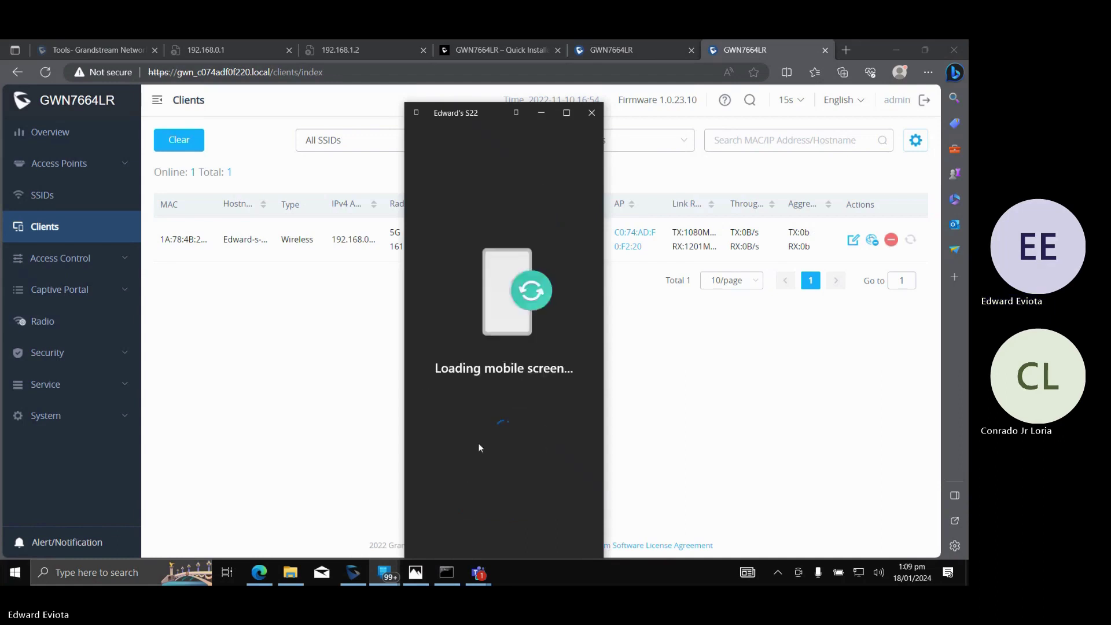
pyautogui.moveTo(452, 458); pyautogui.dragTo(521, 282)
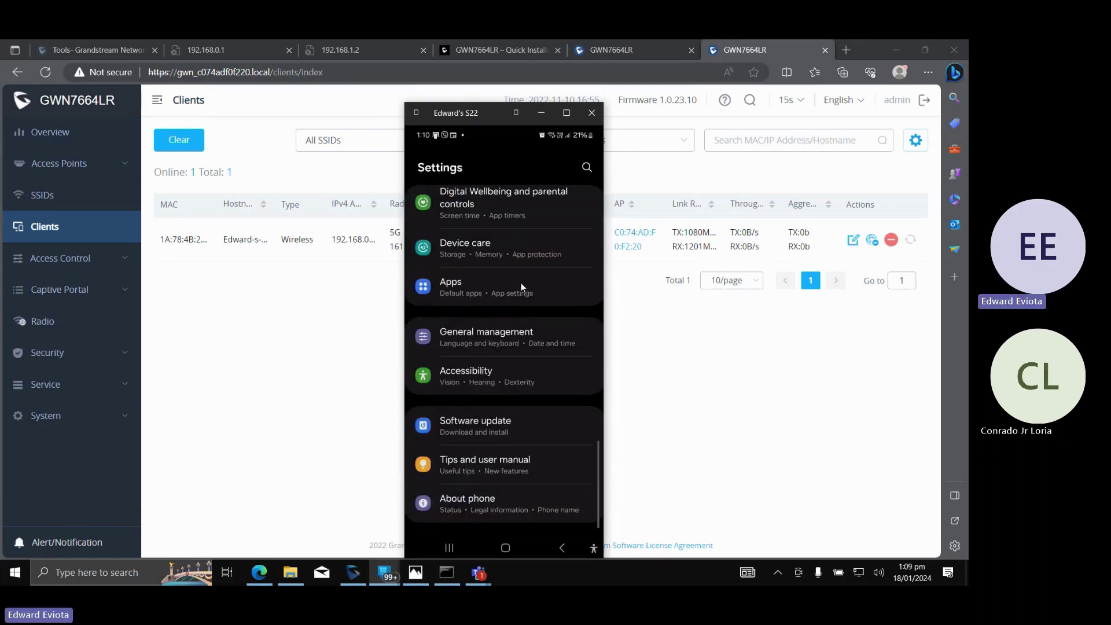
pyautogui.click(506, 547)
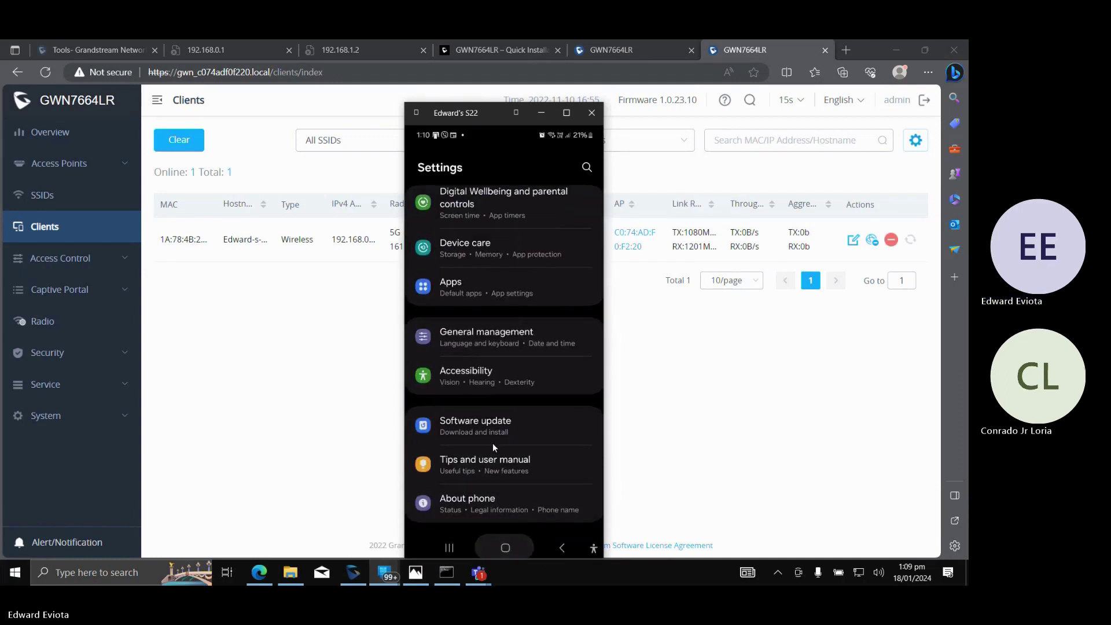
# Check the phone's Wi-Fi quick settings panel, which shows TEST as connected.
pyautogui.moveTo(467, 222); pyautogui.dragTo(467, 347)
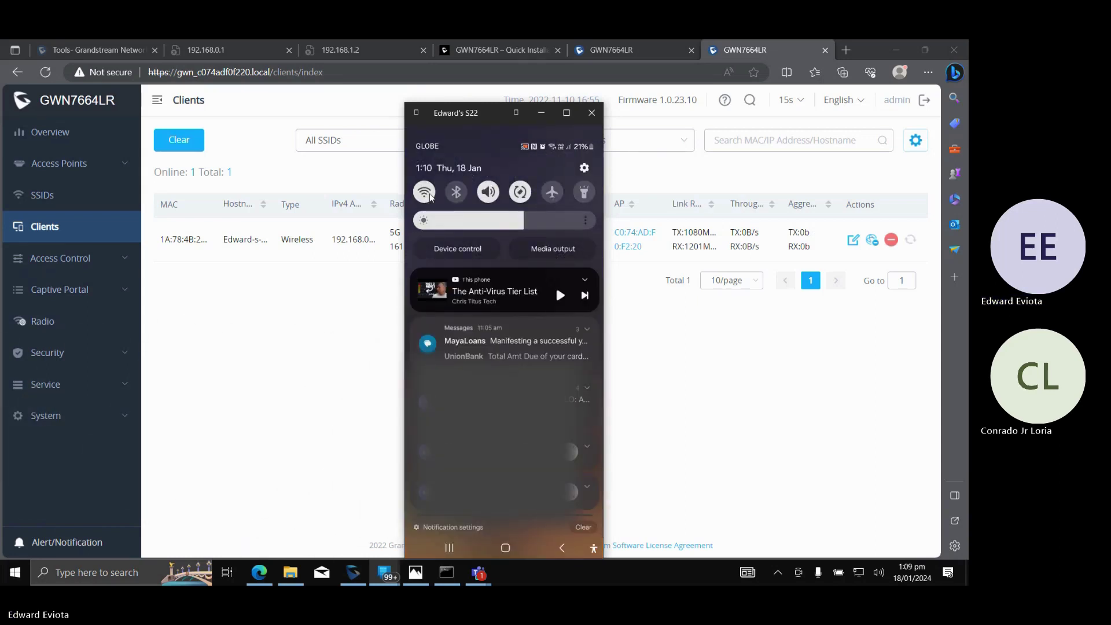
pyautogui.moveTo(453, 272); pyautogui.dragTo(505, 401)
pyautogui.click(473, 209)
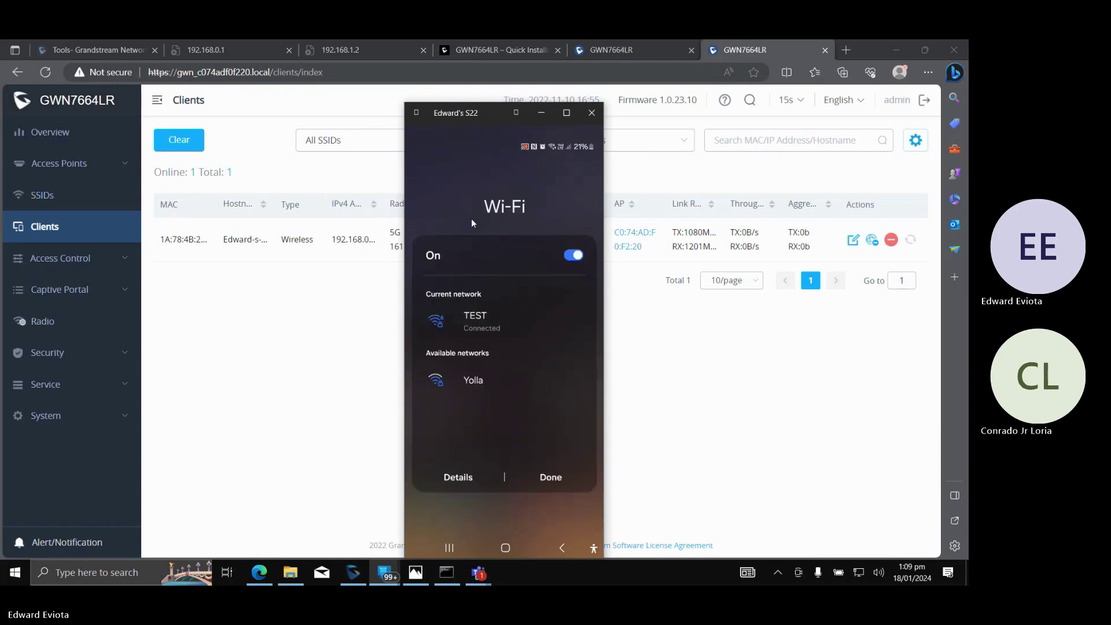